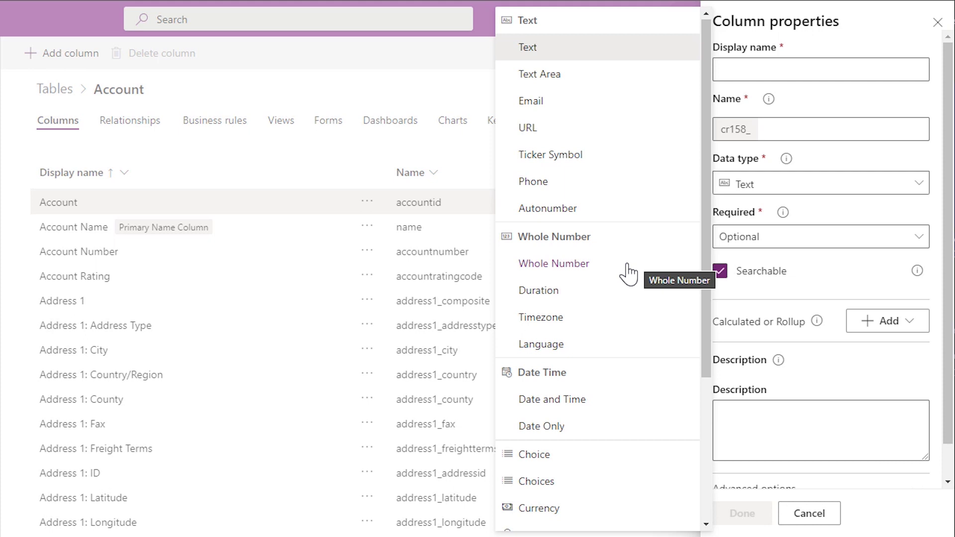
# Set the Account column's data type to Whole Number and expand its advanced options.
pyautogui.click(556, 265)
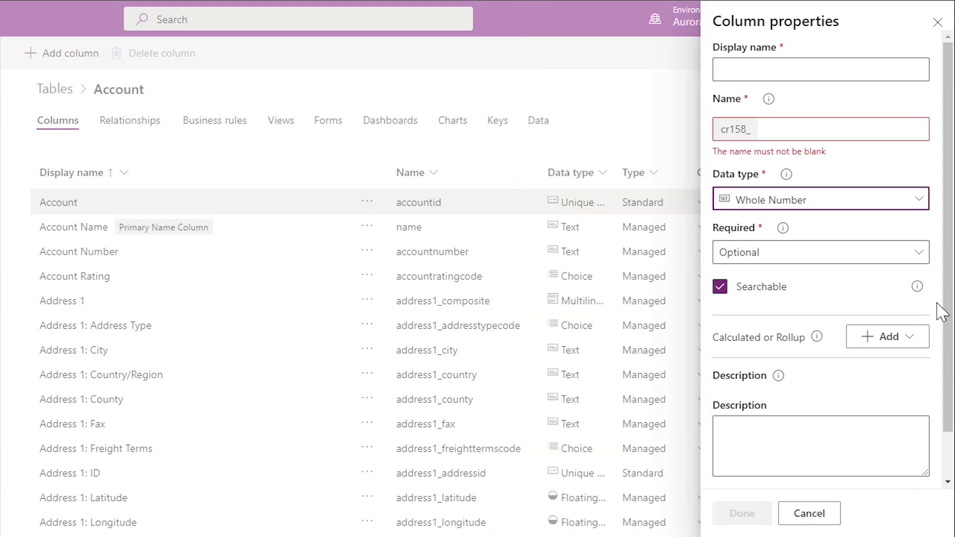
pyautogui.scroll(-2, 939, 312)
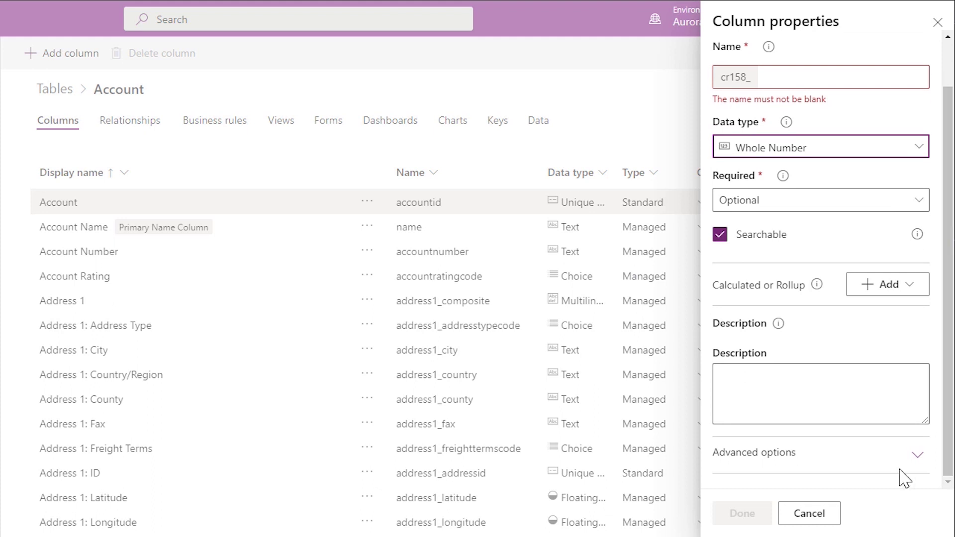
pyautogui.click(763, 460)
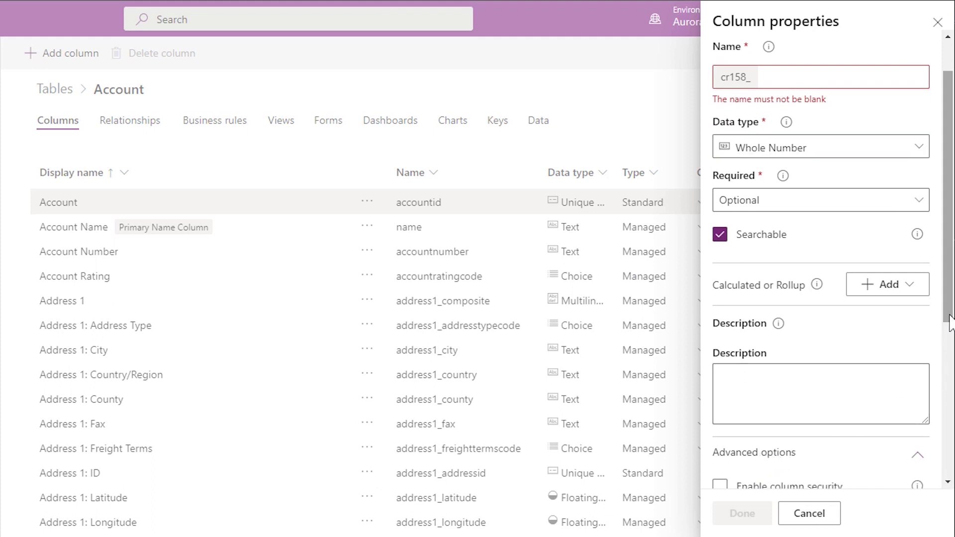
pyautogui.moveTo(949, 319); pyautogui.dragTo(865, 432)
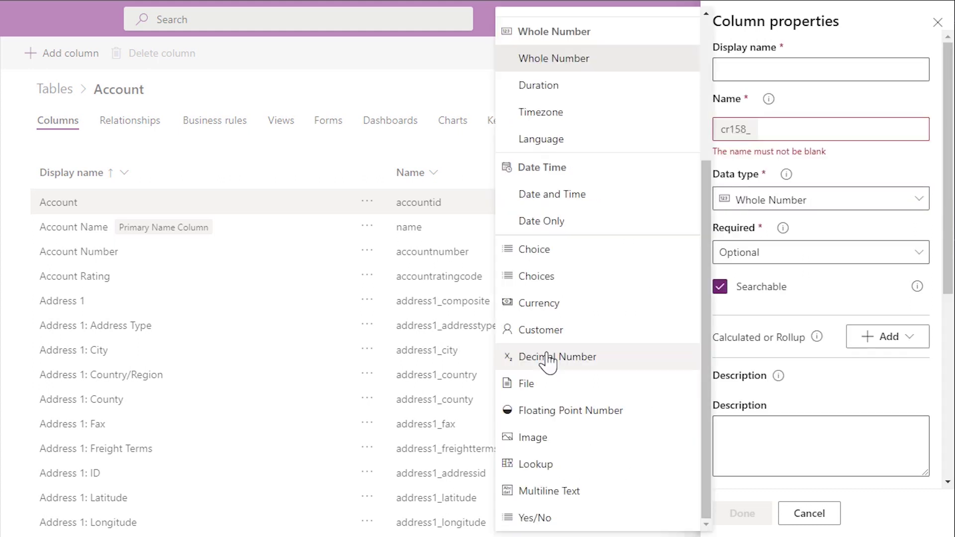
# Switch the column to Decimal Number and review its range and 2 decimal places.
pyautogui.click(550, 363)
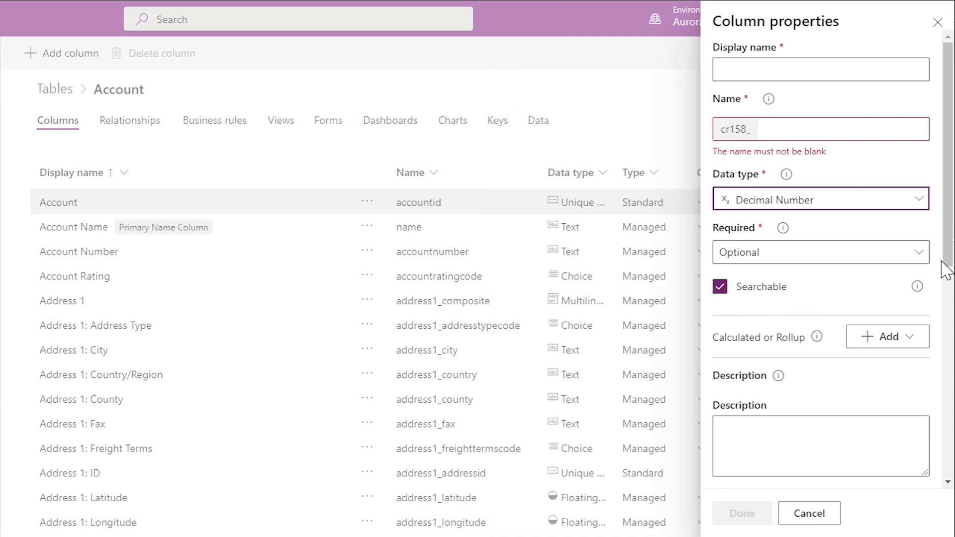
pyautogui.moveTo(946, 268); pyautogui.dragTo(951, 482)
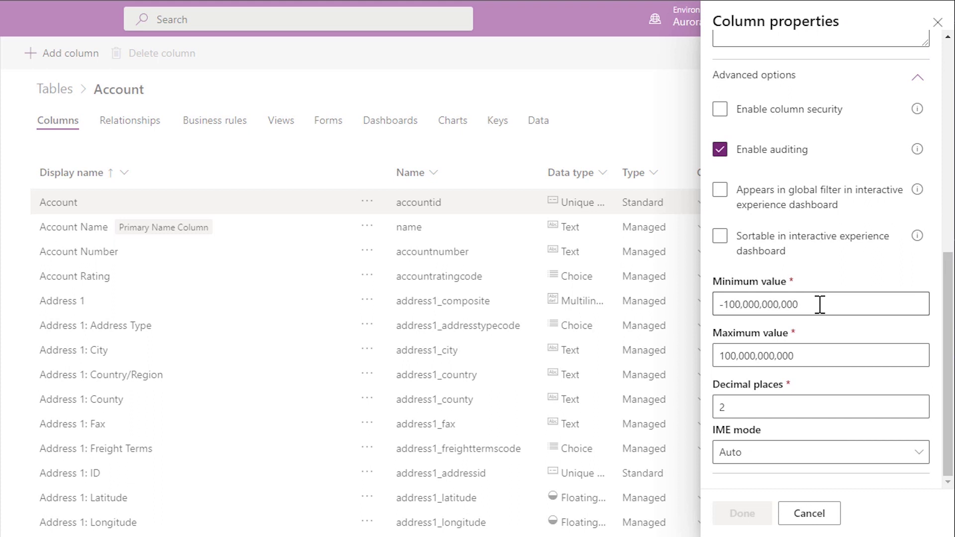
pyautogui.click(742, 408)
pyautogui.scroll(10, 937, 216)
# Change the column's data type to Floating Point Number (0 to 1,000,000,000, 2 decimals).
pyautogui.click(919, 200)
pyautogui.click(610, 416)
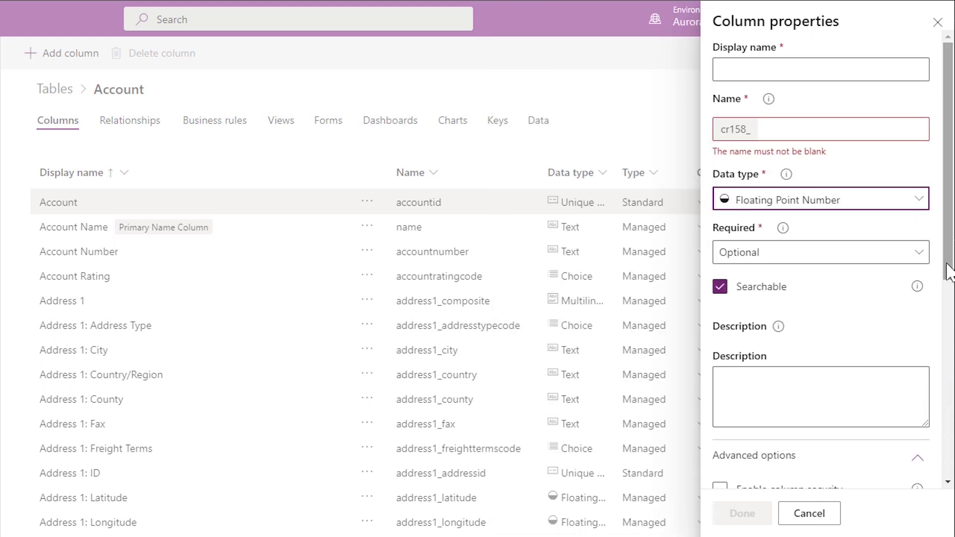
pyautogui.moveTo(947, 267); pyautogui.dragTo(940, 472)
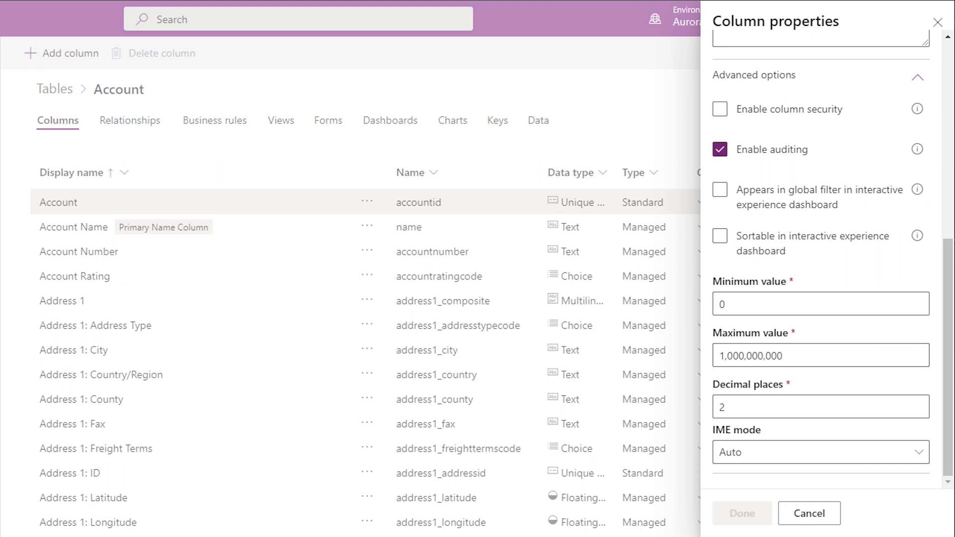
pyautogui.scroll(3, 947, 298)
pyautogui.scroll(2, 821, 261)
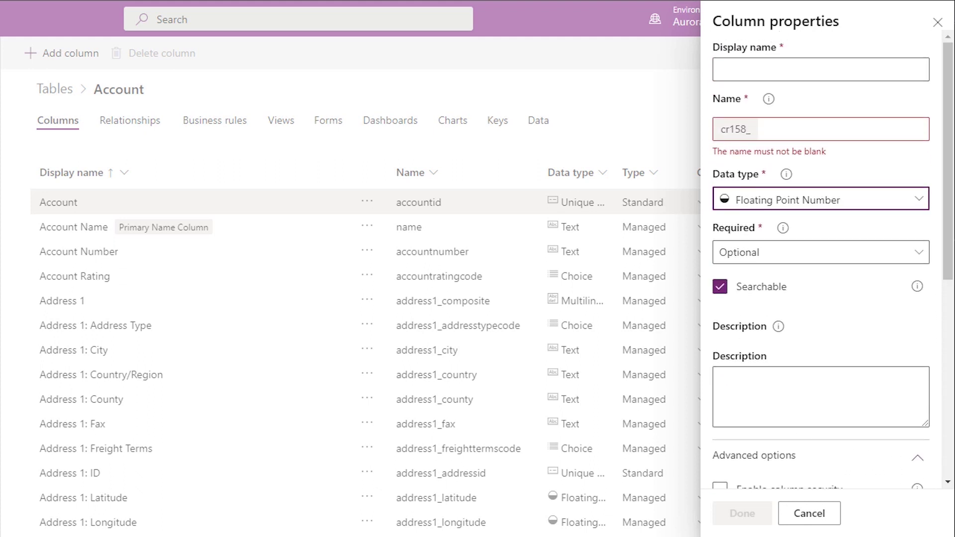
# Change the data type to Currency and check its ±922,337,203,685,477 range and precision source.
pyautogui.click(919, 201)
pyautogui.click(612, 317)
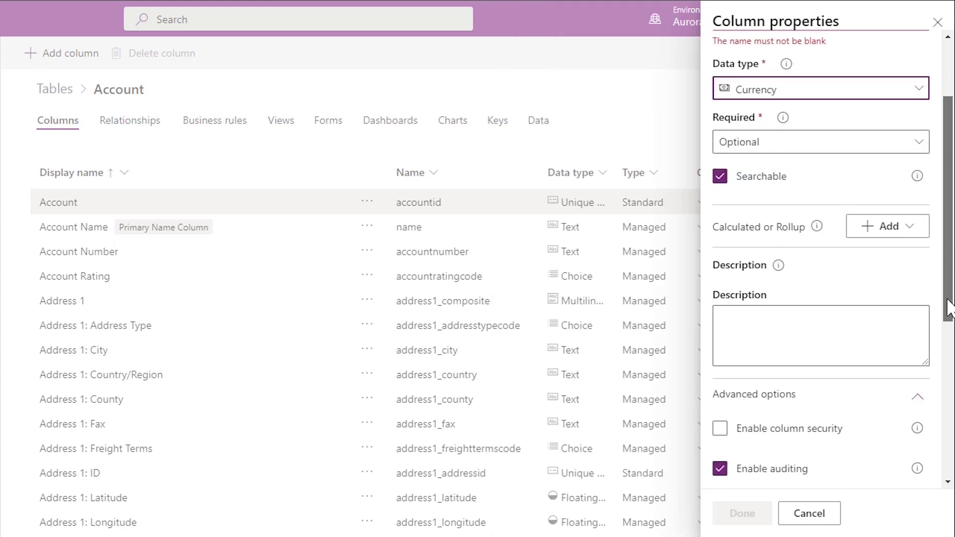
pyautogui.moveTo(948, 244); pyautogui.dragTo(949, 481)
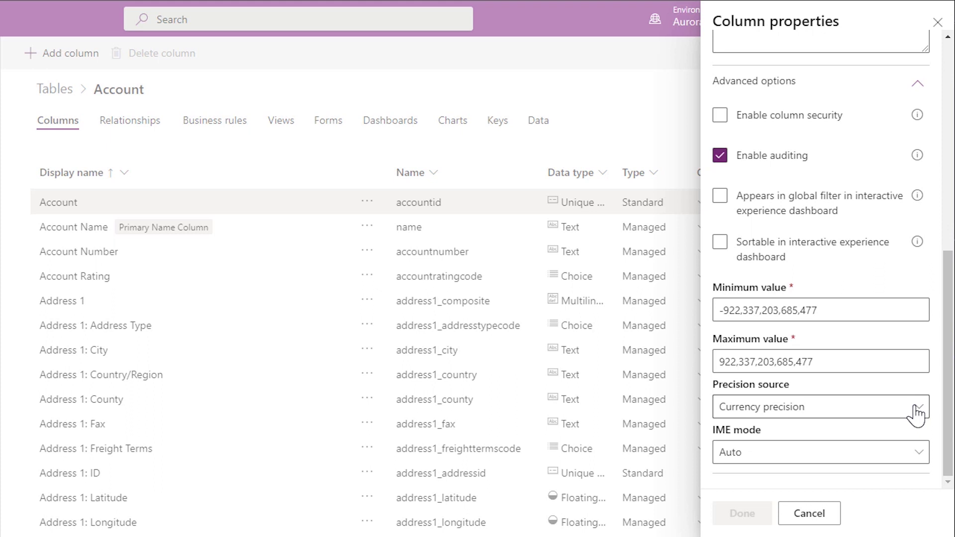
pyautogui.scroll(10, 916, 415)
# Pick Duration as the unnamed Account column's data type.
pyautogui.click(821, 168)
pyautogui.click(600, 289)
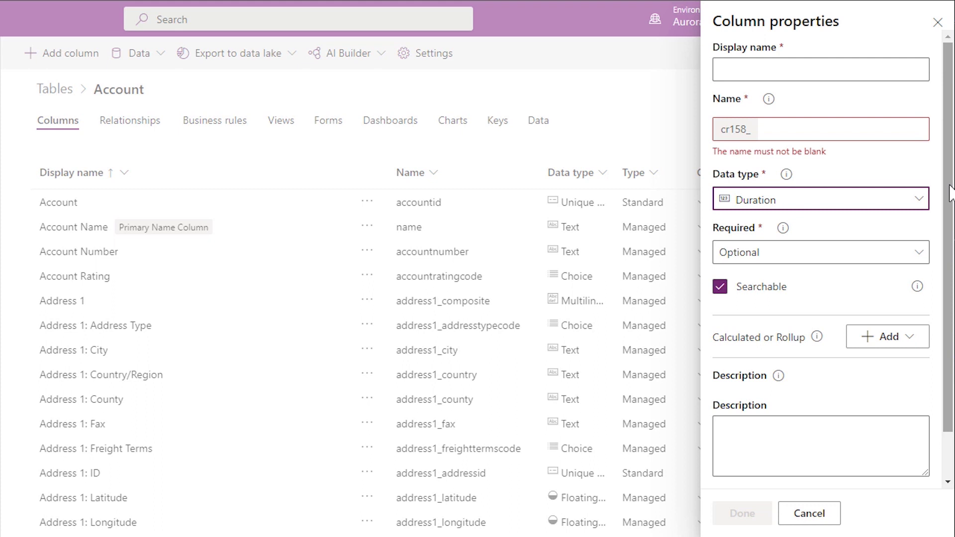
# Pick Timezone from the Whole Number data types for the Account column.
pyautogui.click(920, 198)
pyautogui.click(602, 322)
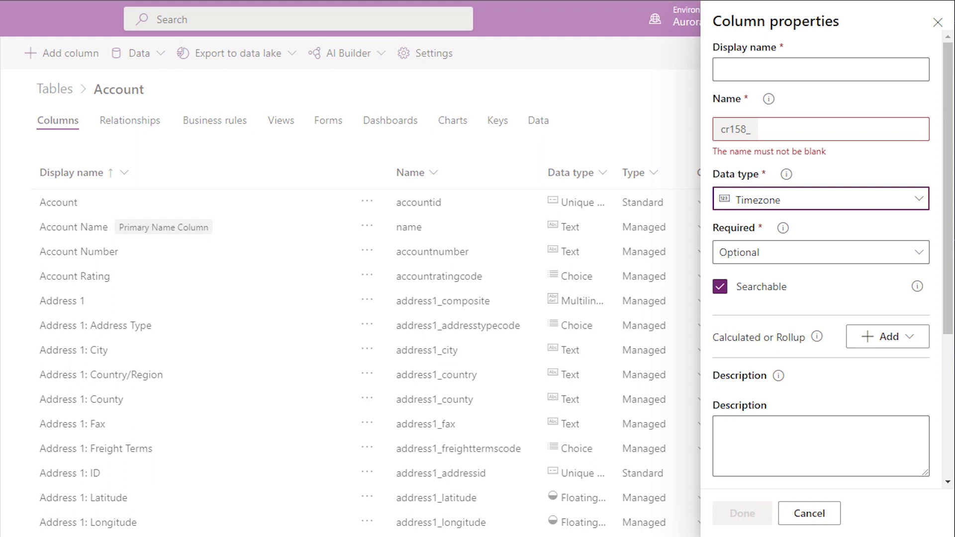
# Pick Language from the Whole Number data types for the Account column.
pyautogui.click(915, 211)
pyautogui.click(639, 340)
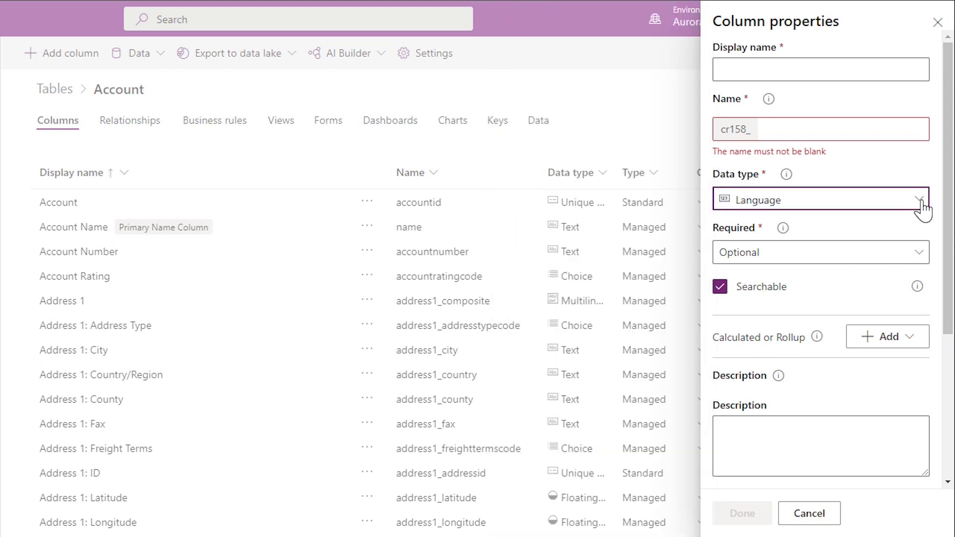